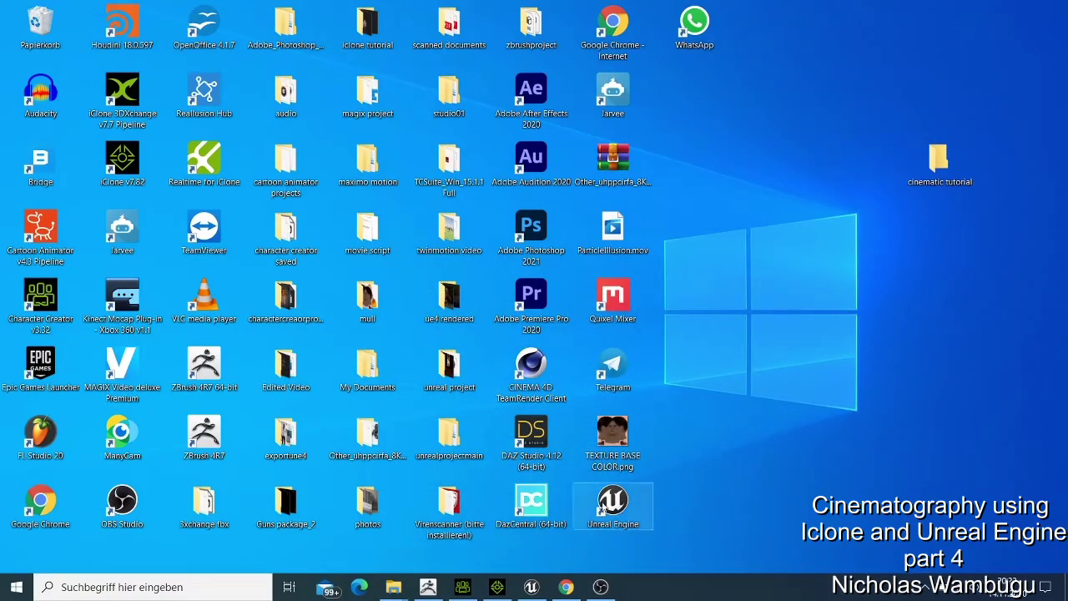
# Restore the running Character Creator 3 project window from the taskbar.
pyautogui.click(462, 587)
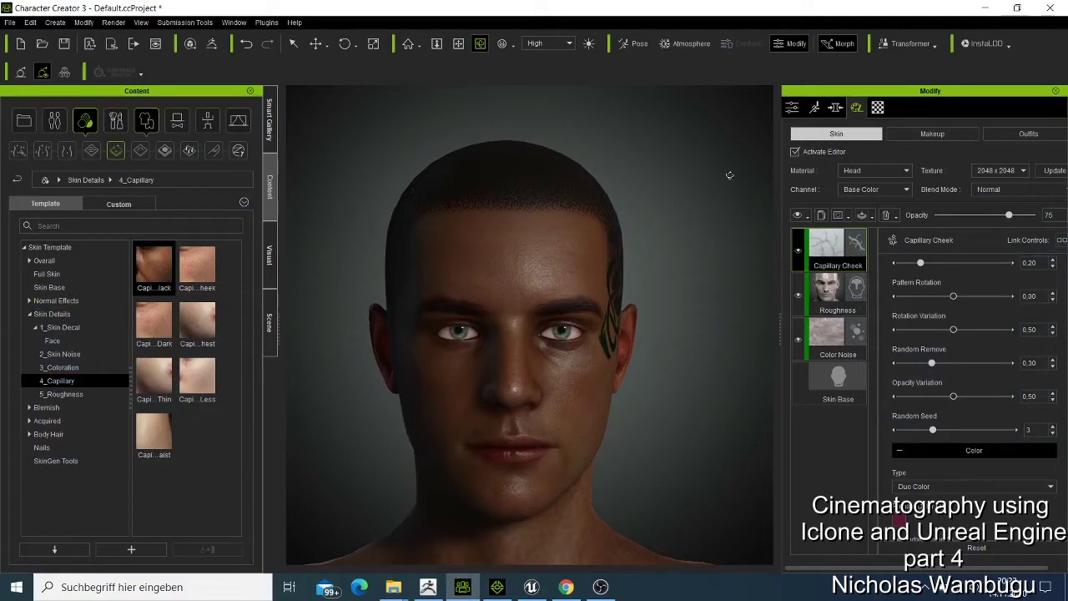
# Uncheck Activate Editor in the Skin tab to bake the capillary skin details.
pyautogui.click(795, 152)
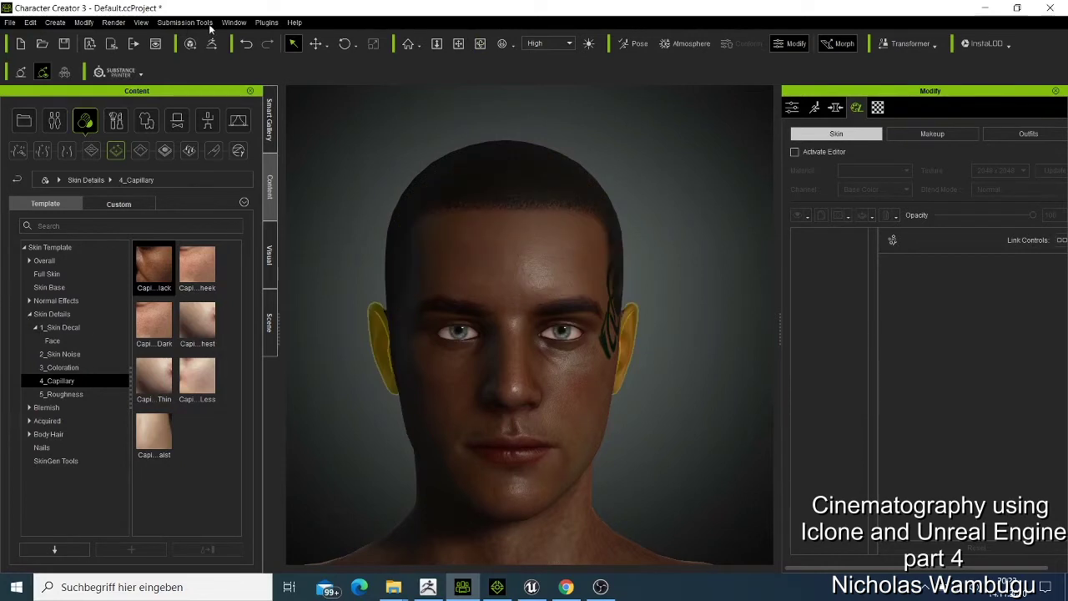
# Replace the character's eyes entirely with the Eyes_03 preset from Actor > Eye.
pyautogui.click(52, 118)
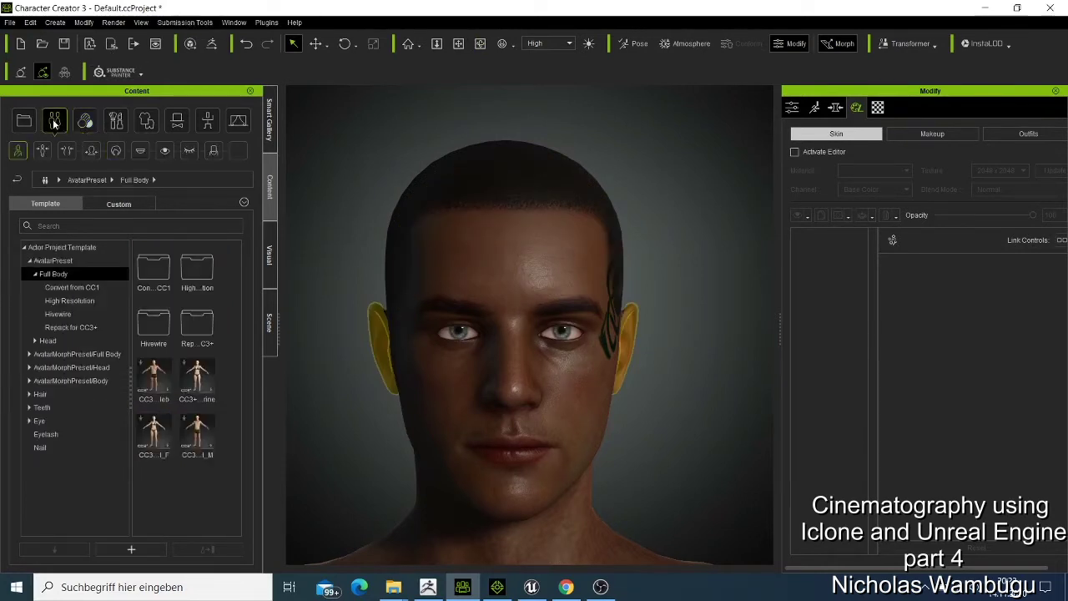
pyautogui.click(169, 152)
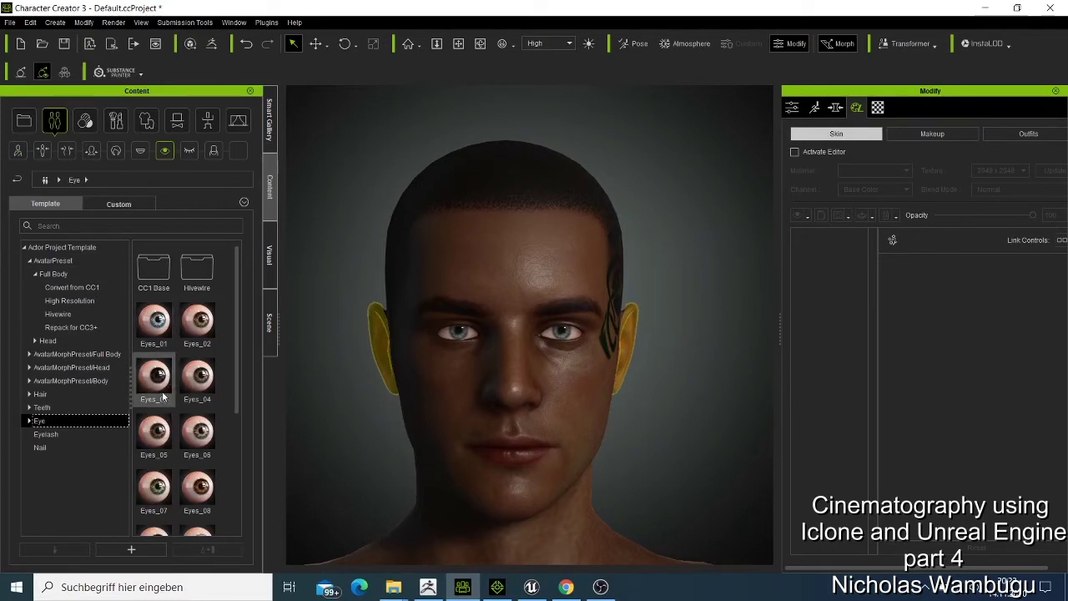
pyautogui.doubleClick(163, 394)
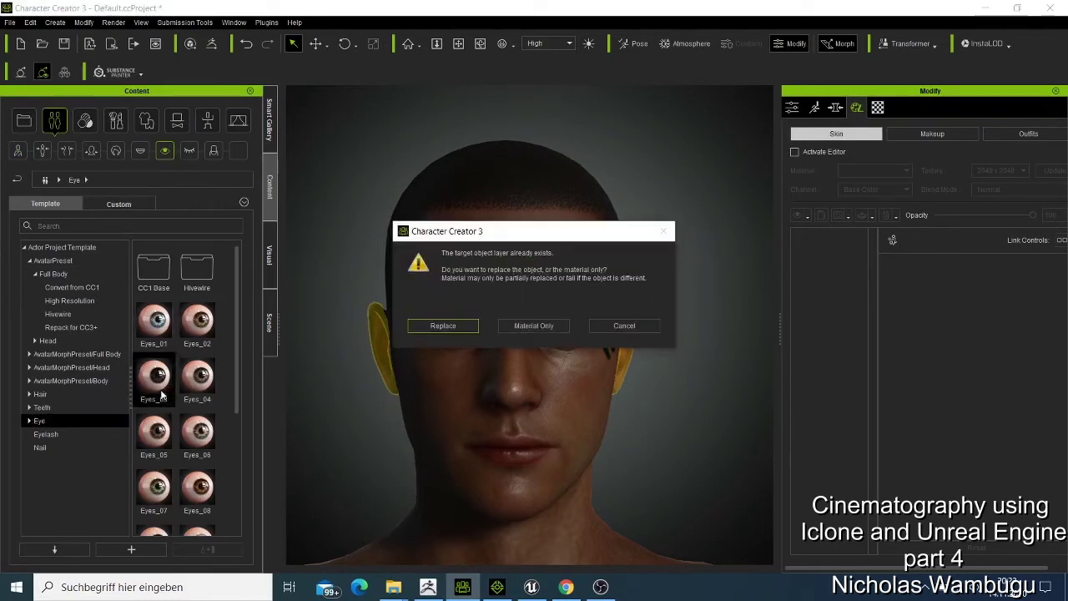
pyautogui.click(443, 326)
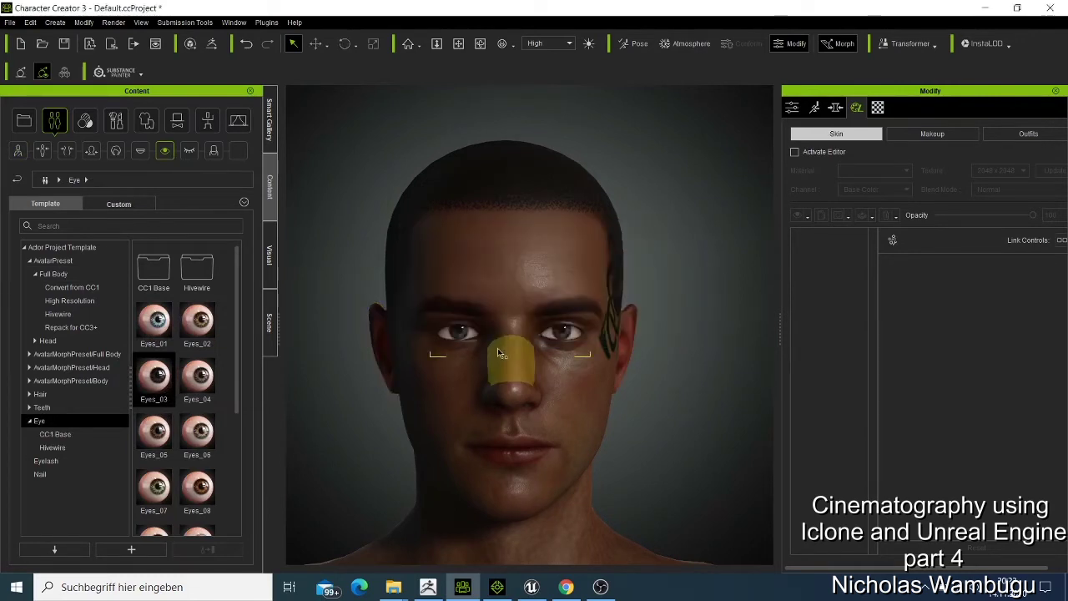
pyautogui.scroll(2, 646, 309)
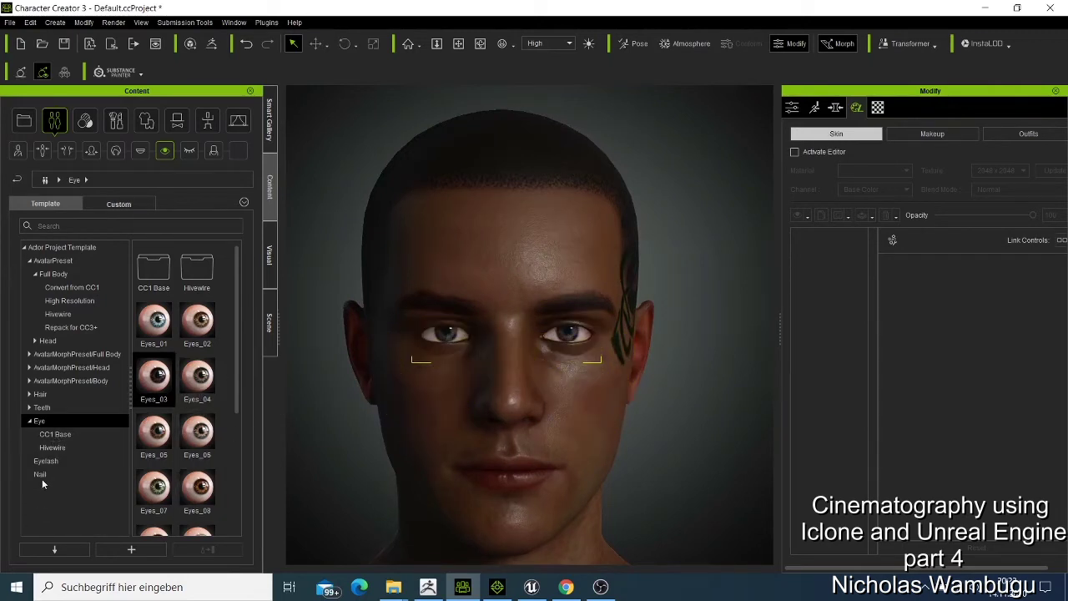
# Apply the 3 Game_Teeth_OneUV teeth preset to the character.
pyautogui.click(142, 150)
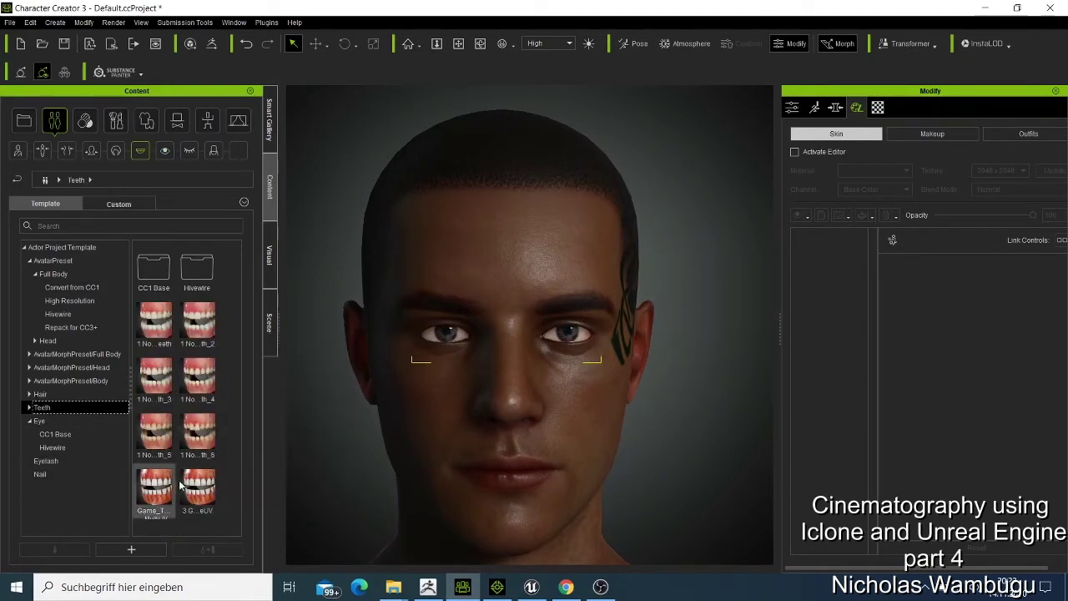
pyautogui.moveTo(198, 499)
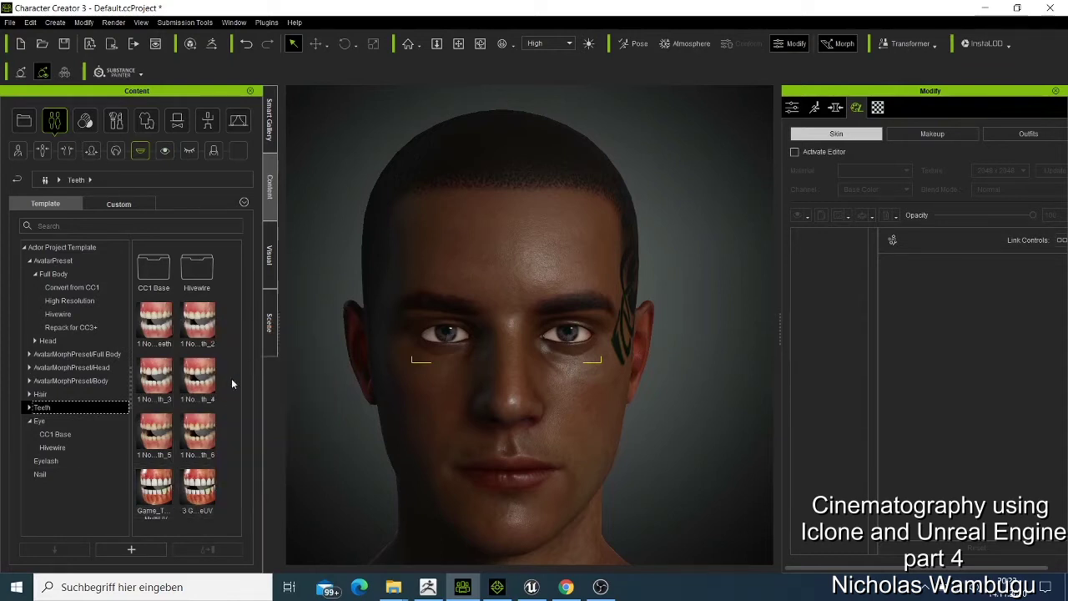
pyautogui.doubleClick(198, 488)
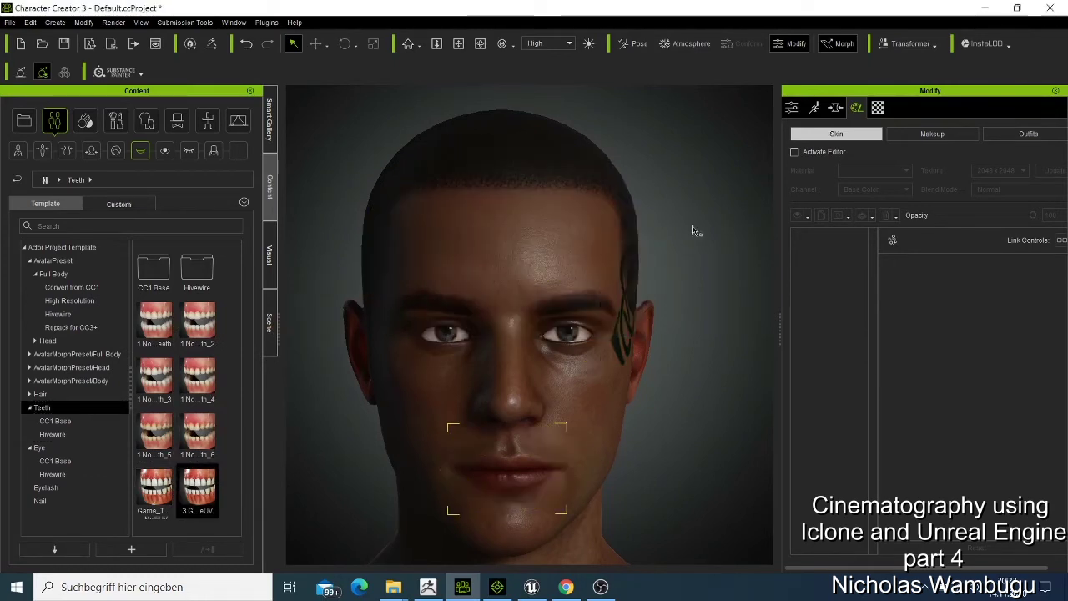
# Open the mouth from the teeth Attributes and apply the other Game teeth preset.
pyautogui.click(792, 108)
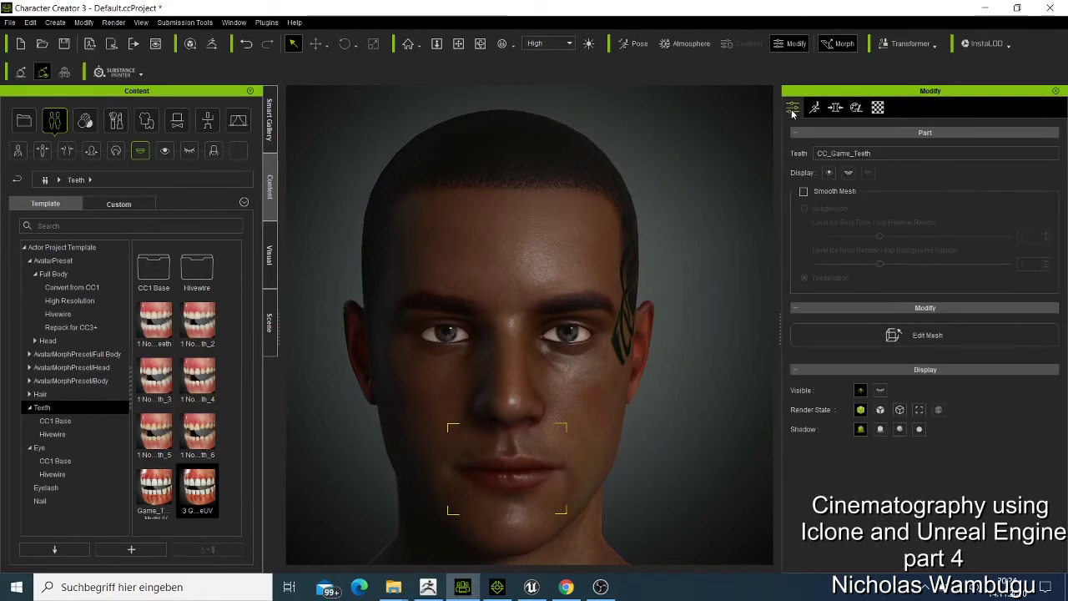
pyautogui.click(848, 173)
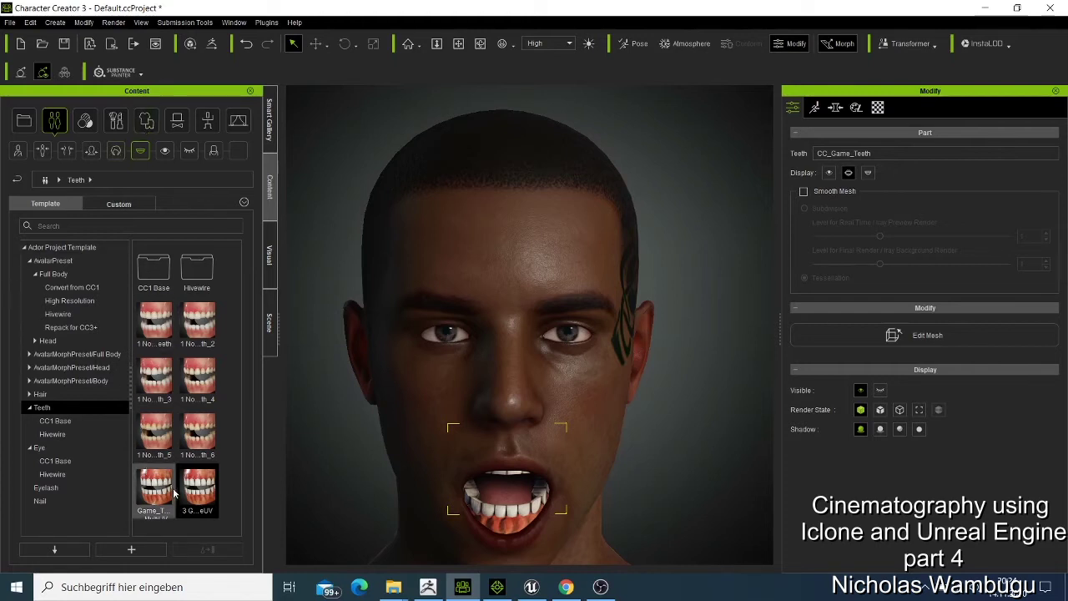
pyautogui.doubleClick(148, 492)
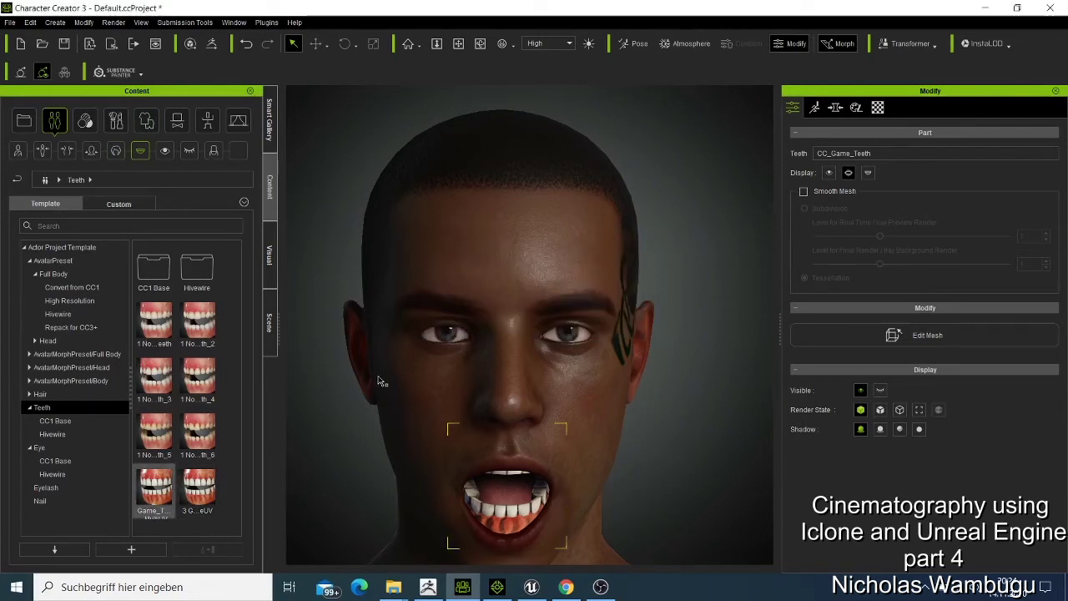
# Close the character's mouth and switch the content library to Motion templates.
pyautogui.click(84, 121)
pyautogui.click(117, 122)
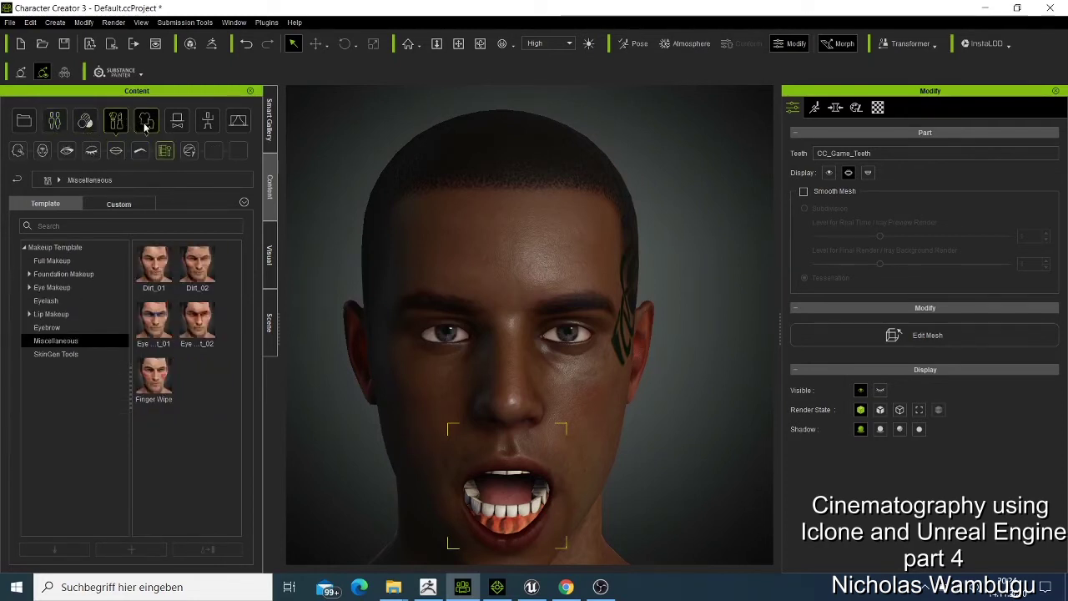
pyautogui.click(147, 122)
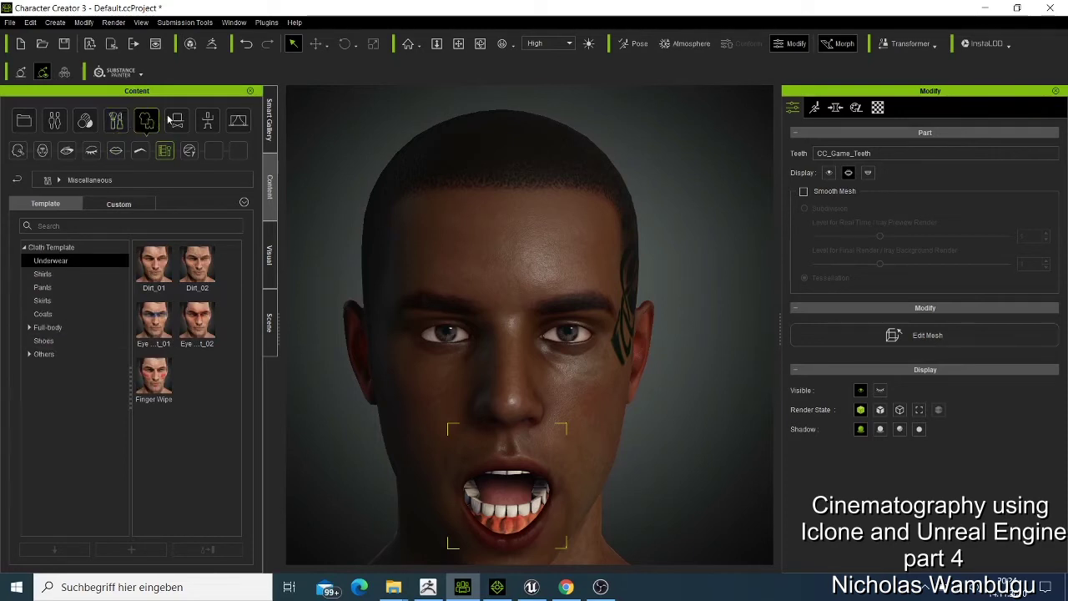
pyautogui.click(849, 173)
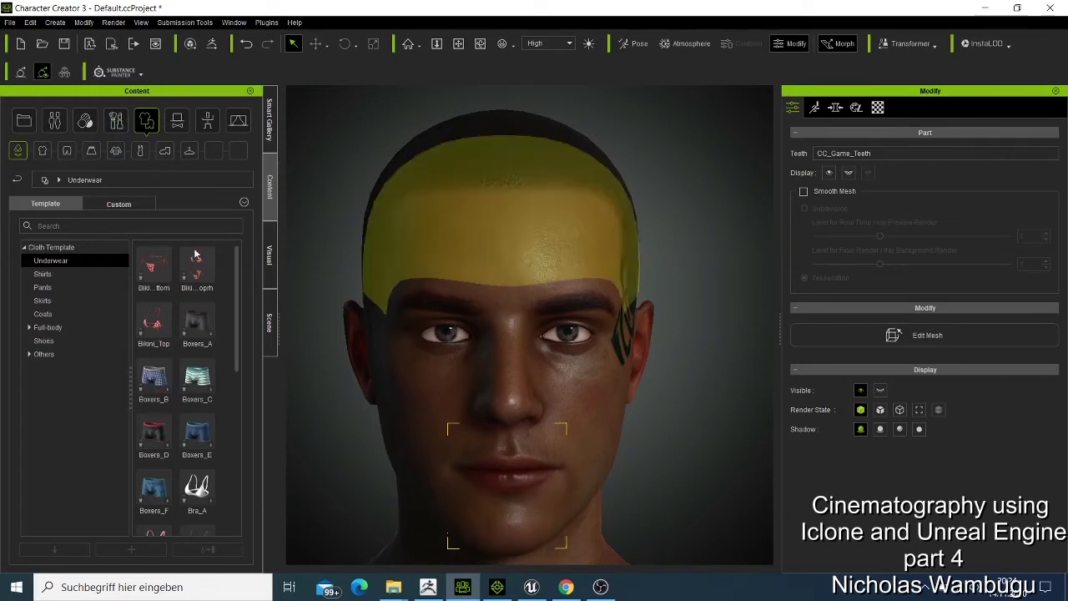
pyautogui.click(181, 124)
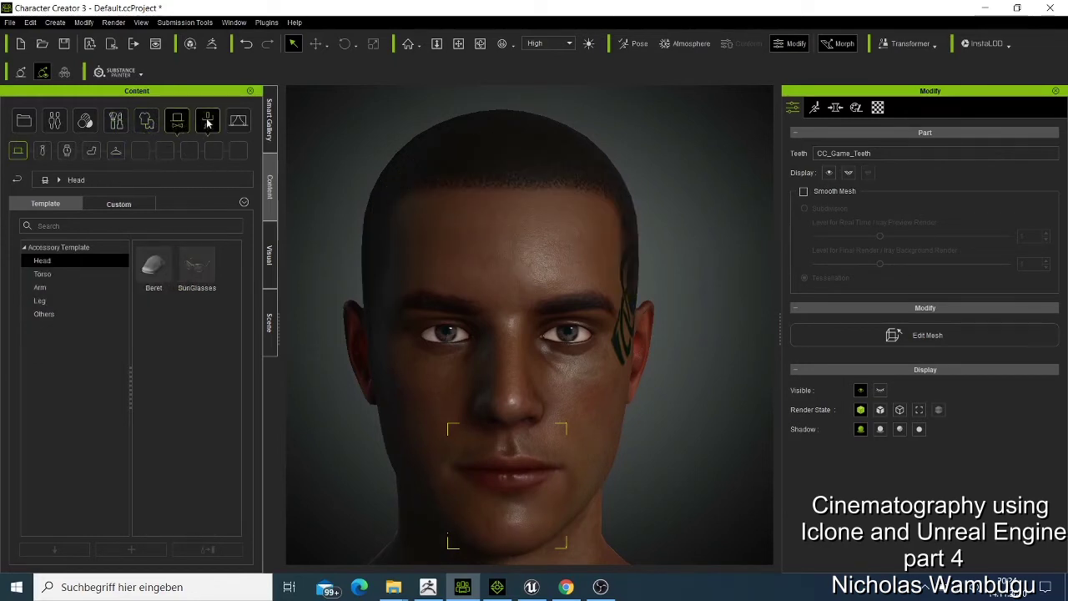
pyautogui.click(206, 123)
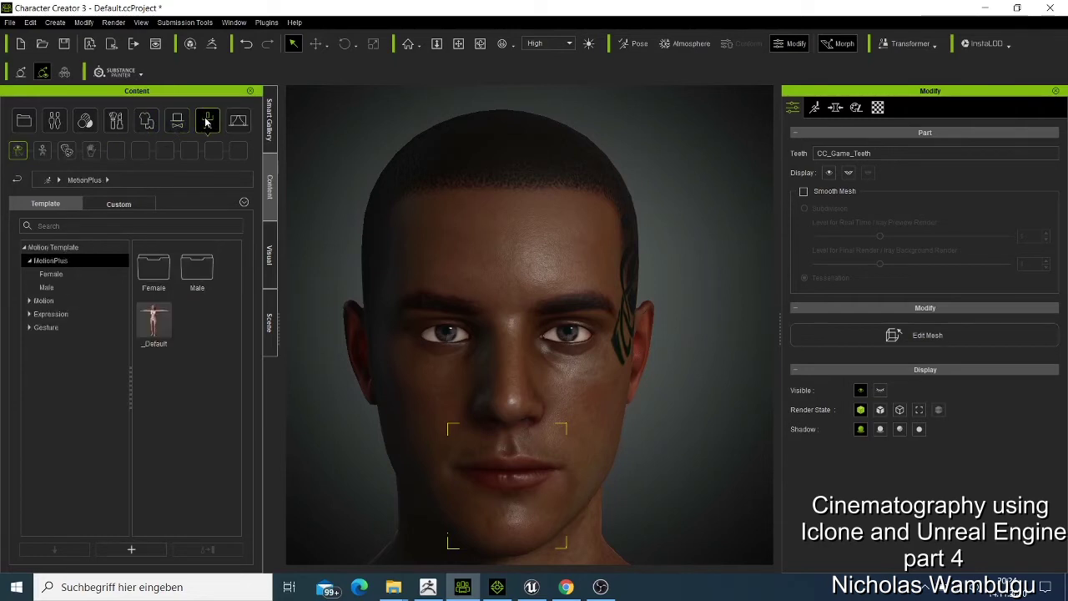
# Apply the Male > Gentle expression preset to the face.
pyautogui.click(57, 314)
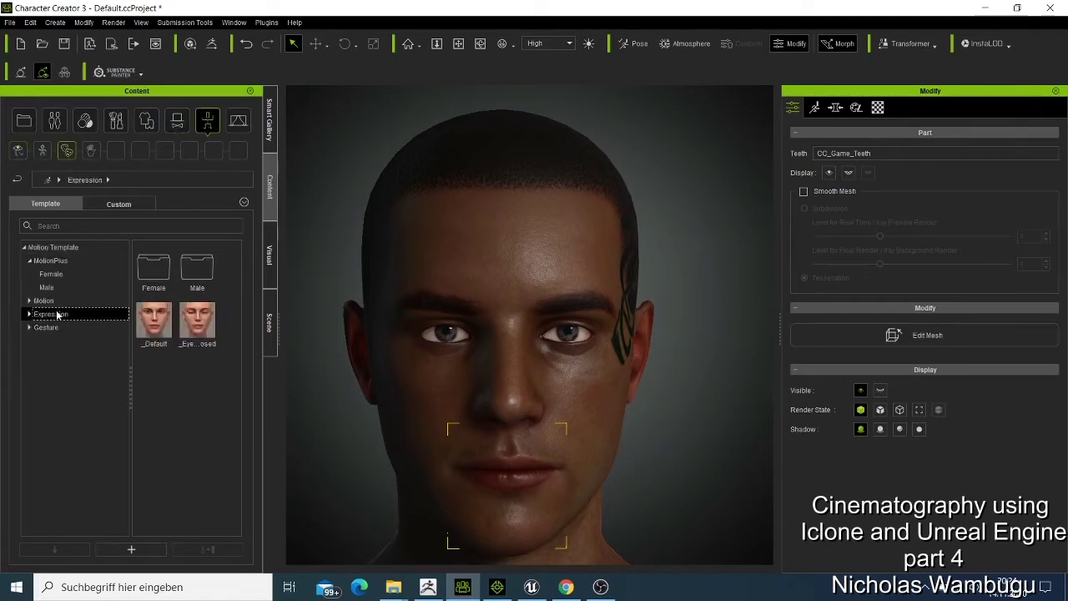
pyautogui.doubleClick(190, 284)
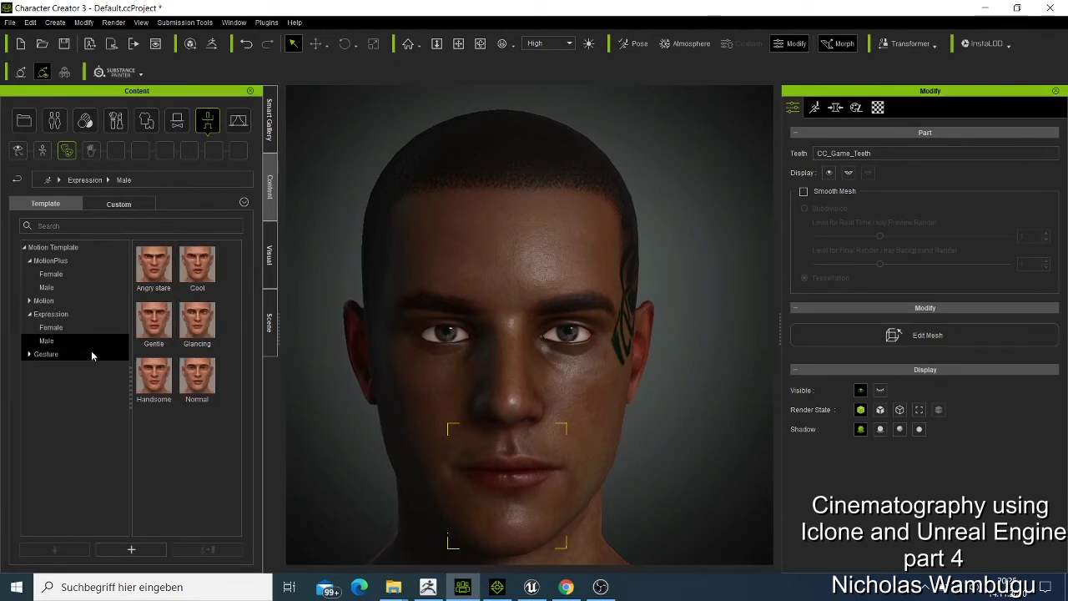
pyautogui.doubleClick(148, 332)
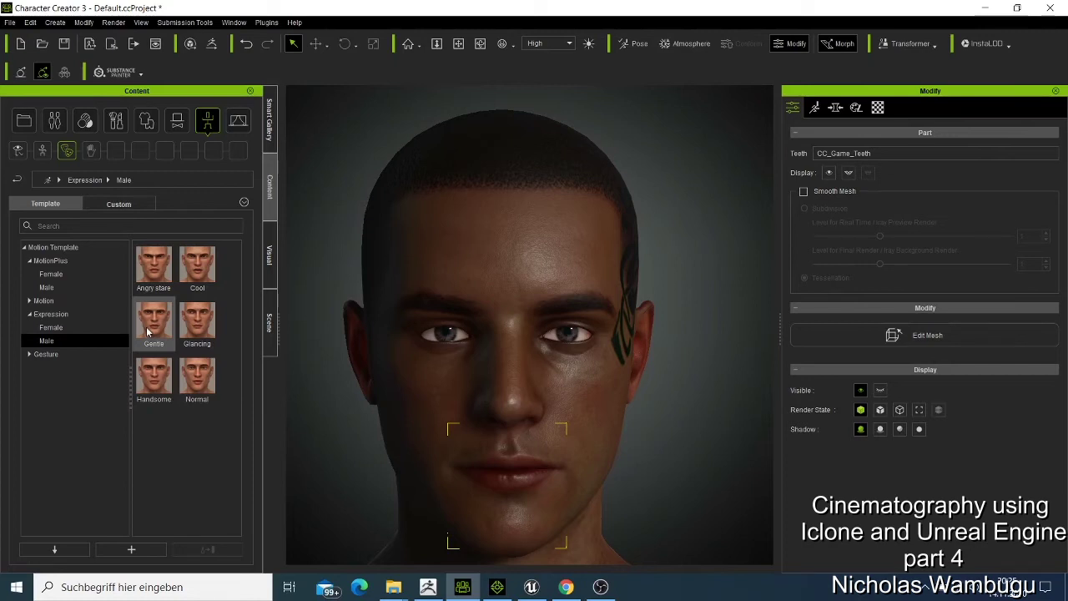
pyautogui.click(147, 318)
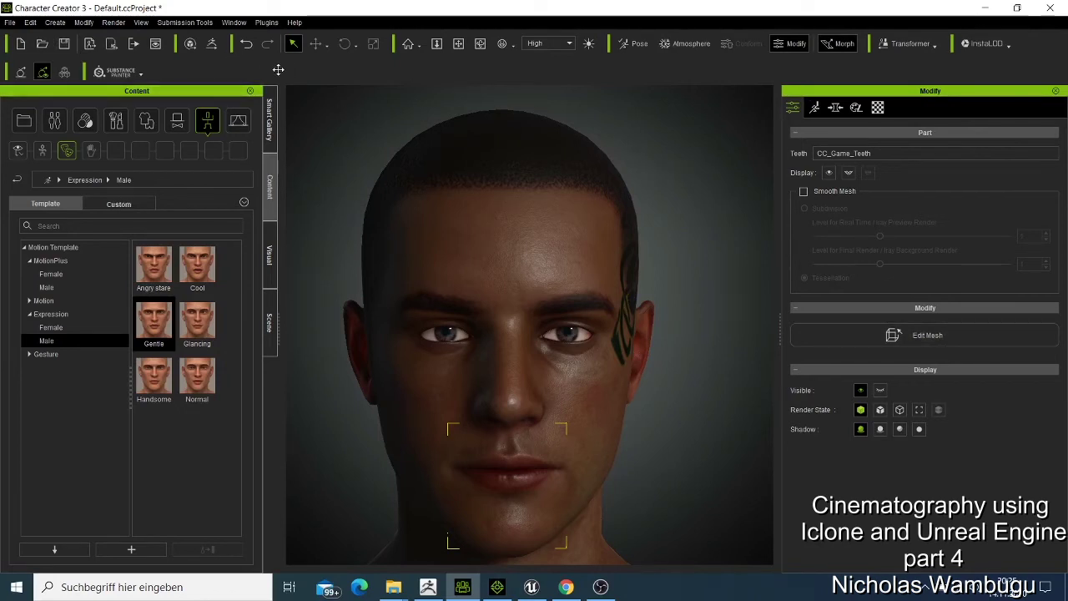
# After dismissing the GoZ upgrade notice, export the posed character as OBJ 'tutorialman' into zbrushproject.
pyautogui.click(211, 45)
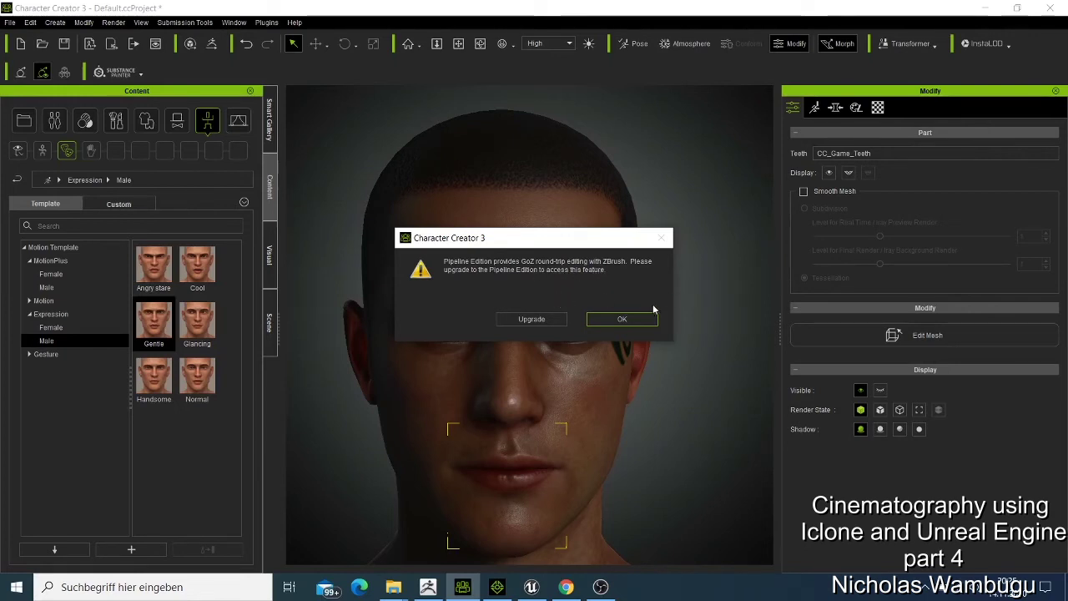
pyautogui.click(614, 319)
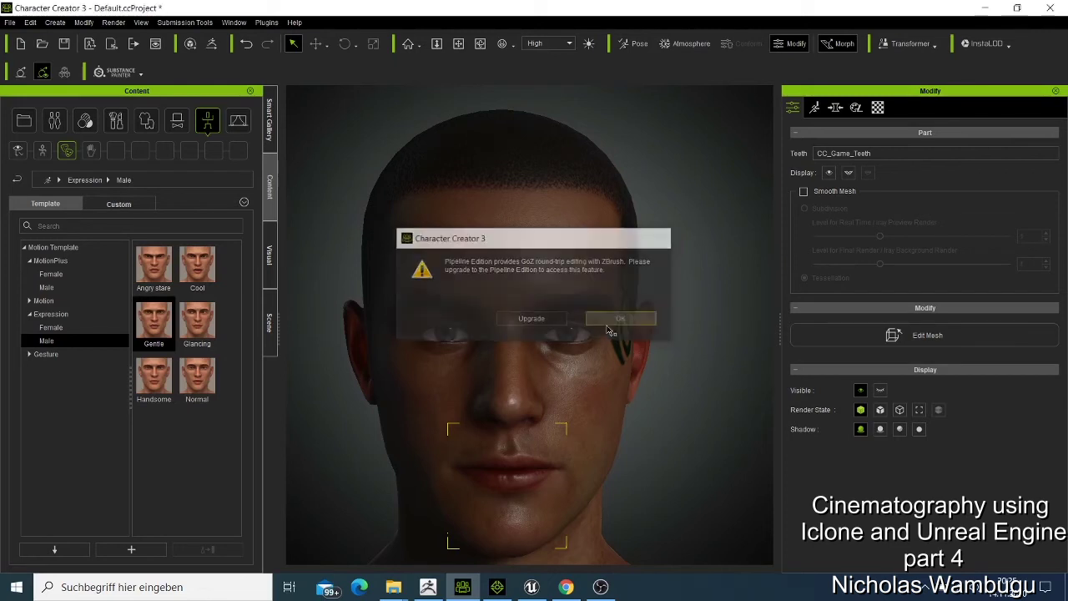
pyautogui.click(10, 23)
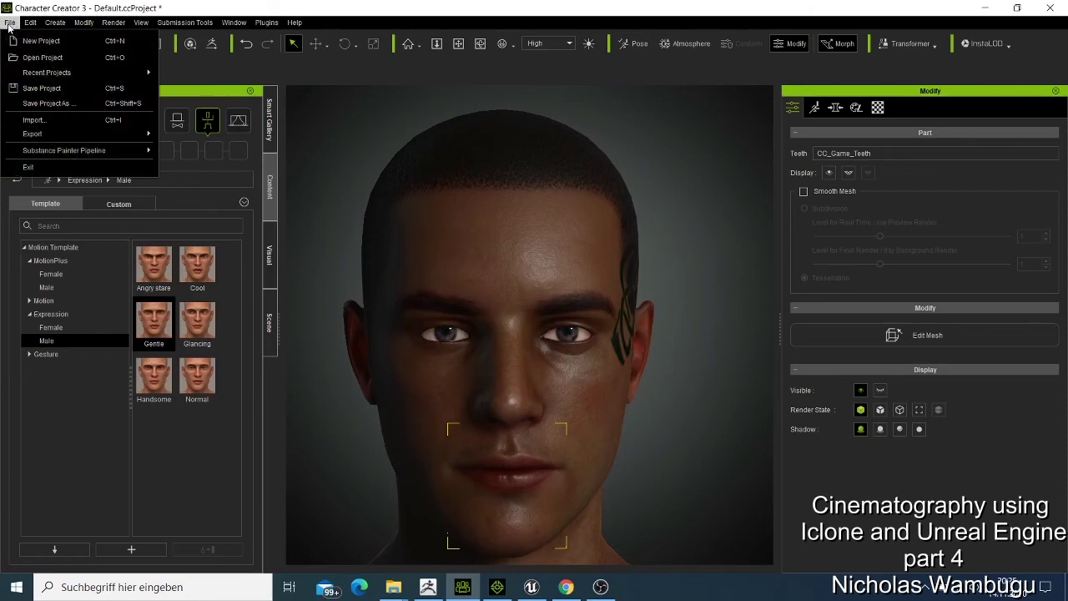
pyautogui.moveTo(142, 133)
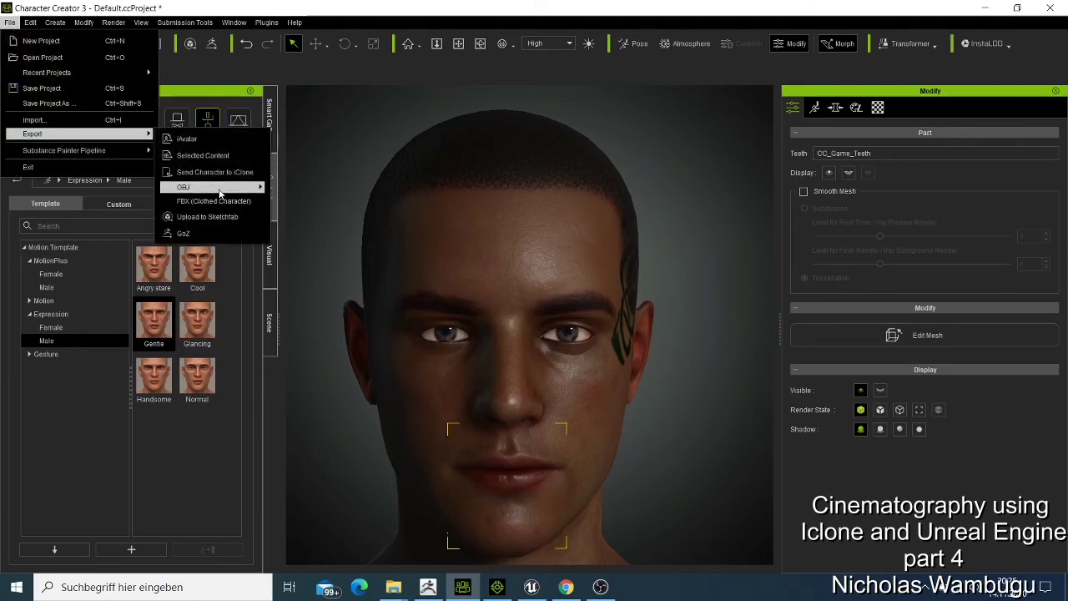
pyautogui.moveTo(219, 190)
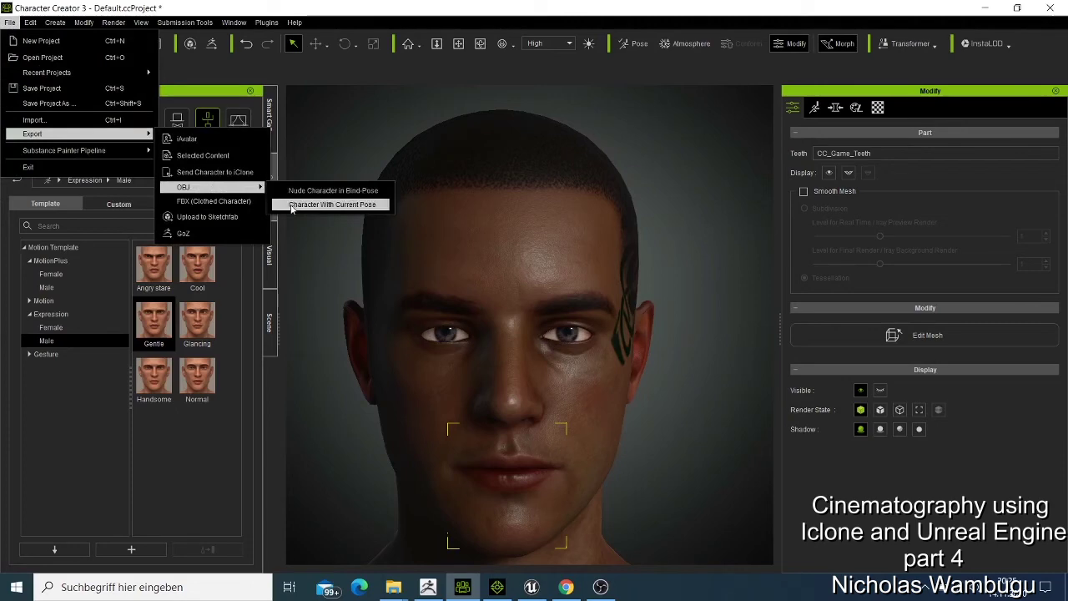
pyautogui.click(331, 204)
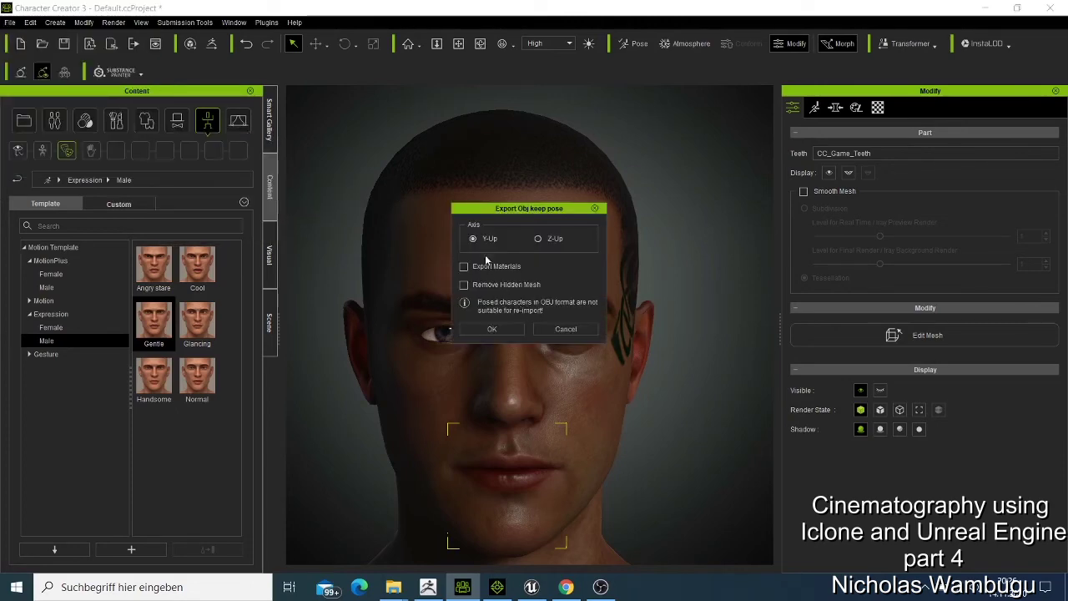
pyautogui.click(508, 330)
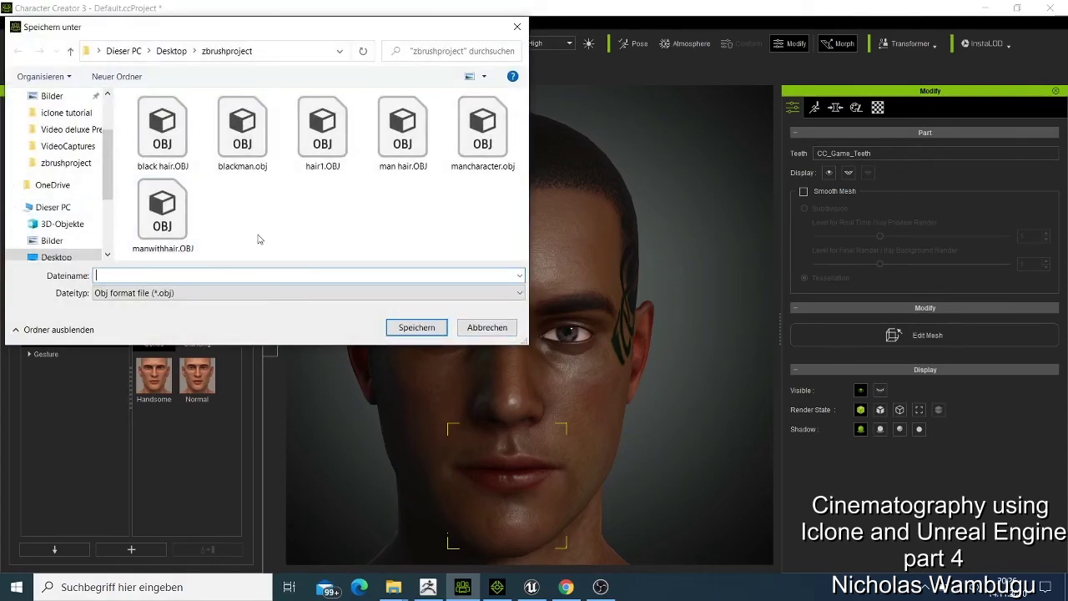
pyautogui.write('tutorialman')
pyautogui.click(418, 327)
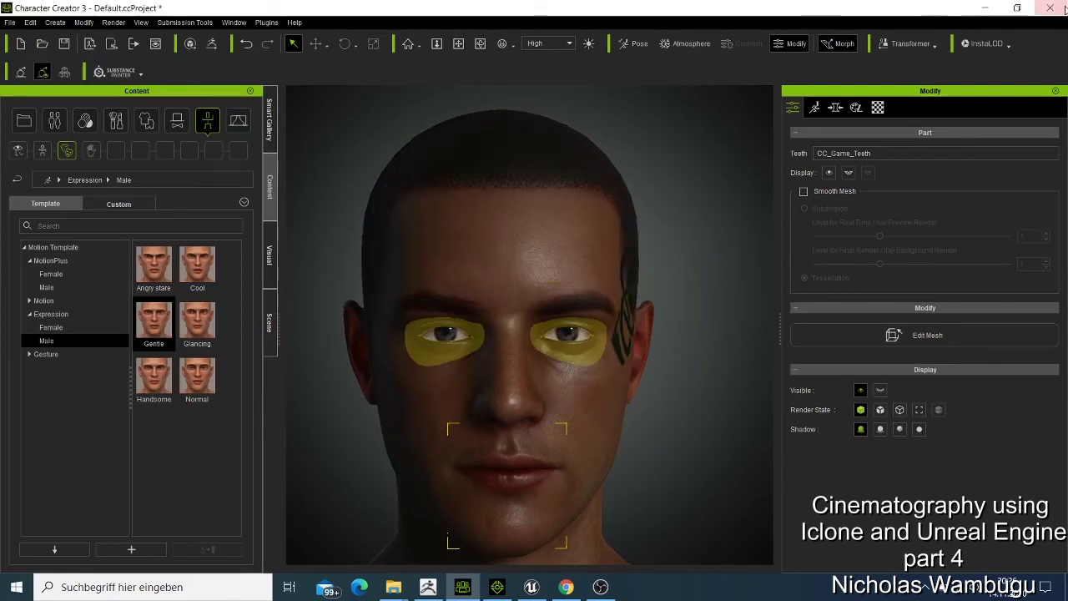
# Minimize Character Creator 3 and bring ZBrush to the front.
pyautogui.click(987, 8)
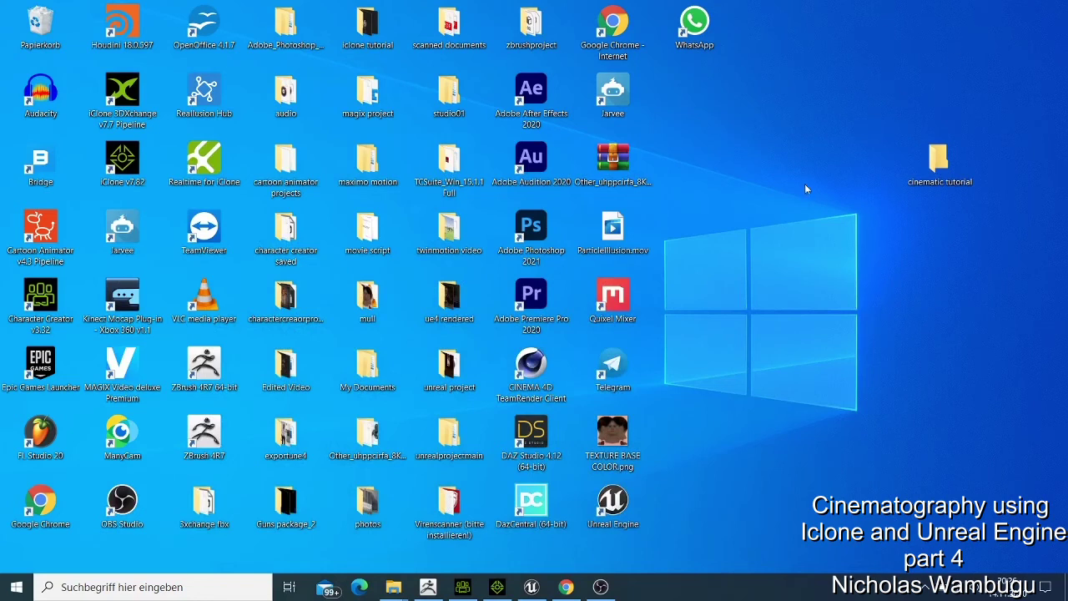
pyautogui.click(428, 587)
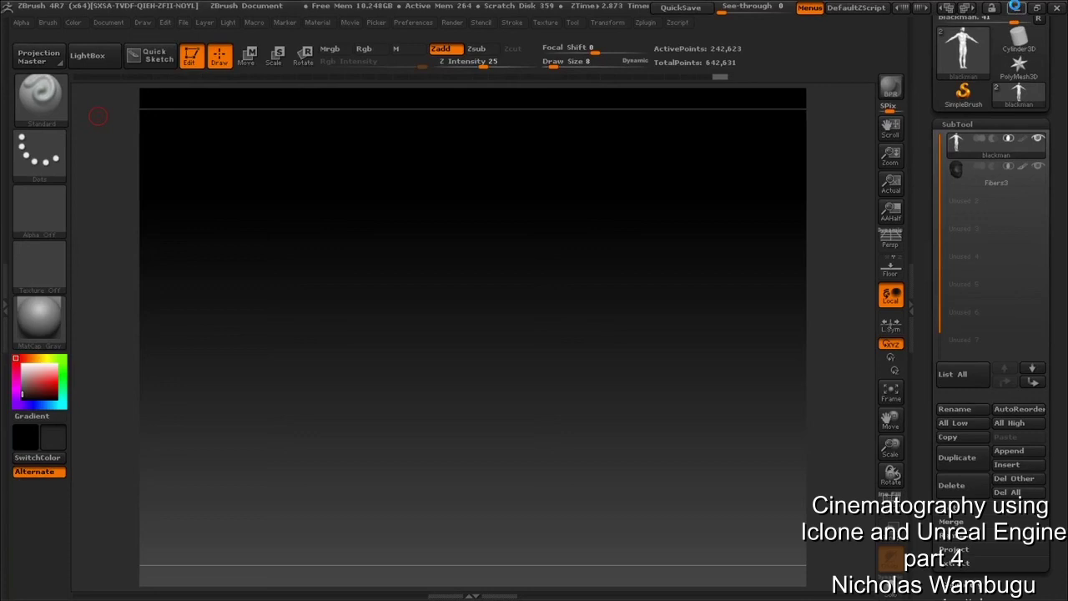
# Minimize ZBrush 4R7 to reveal the Windows desktop.
pyautogui.click(1014, 8)
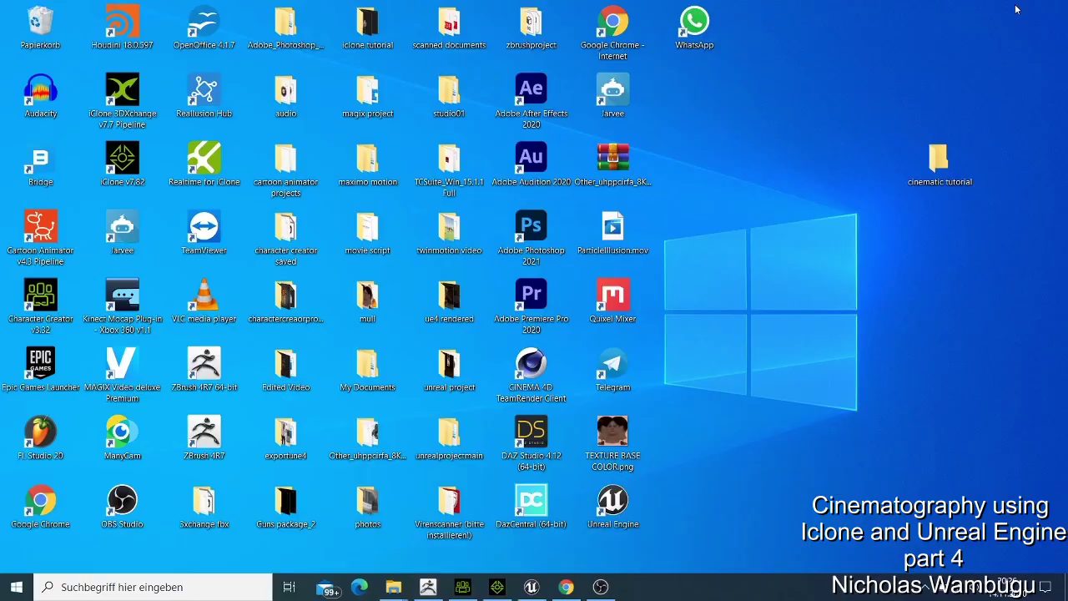